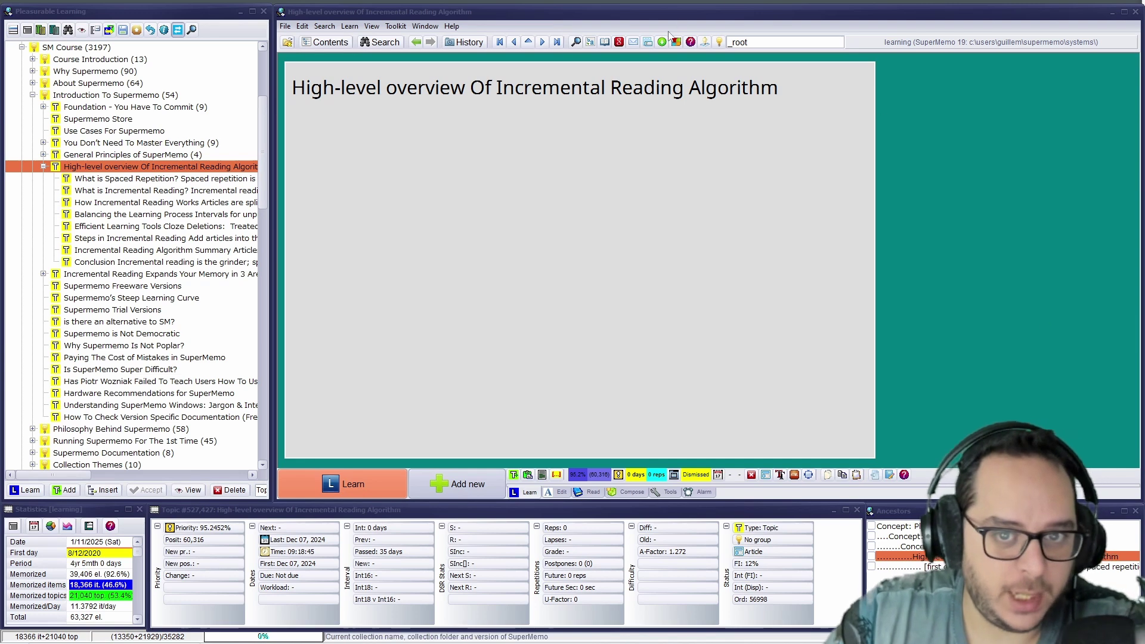
# Open the "What is Spaced Repetition?" topic and highlight its points on article intervals and articles being spaced in time.
pyautogui.click(88, 180)
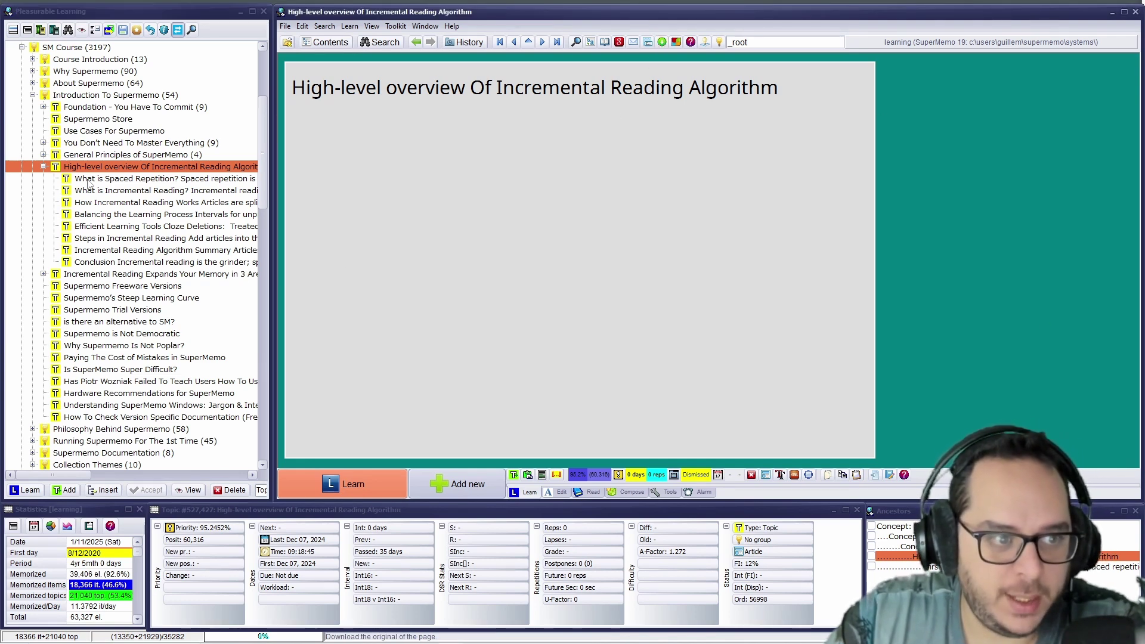
pyautogui.click(90, 180)
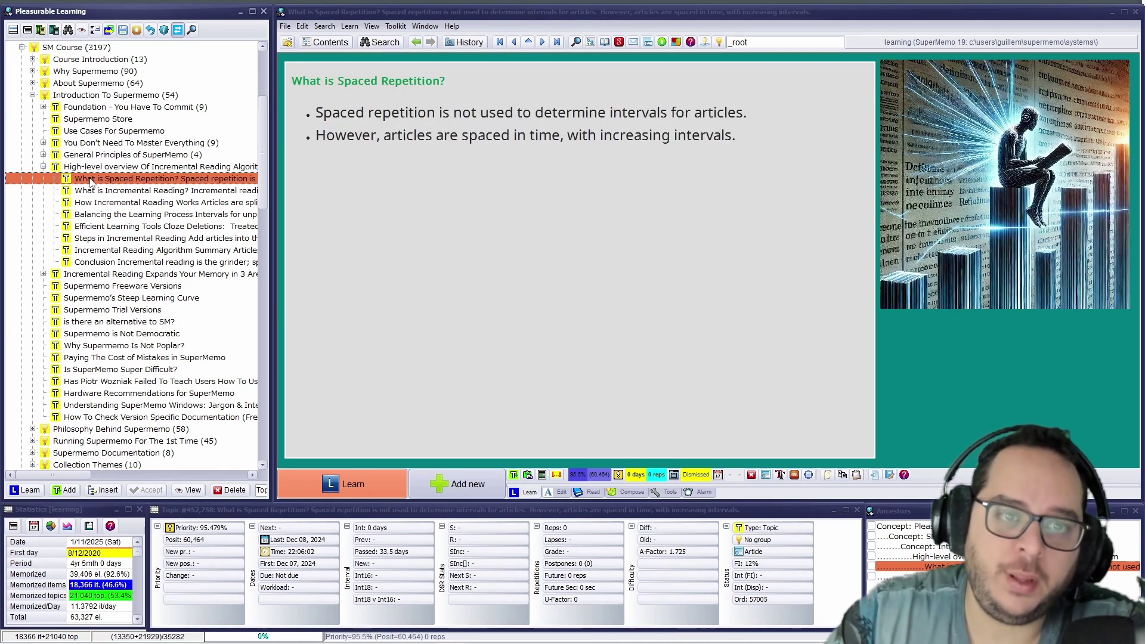
pyautogui.click(432, 124)
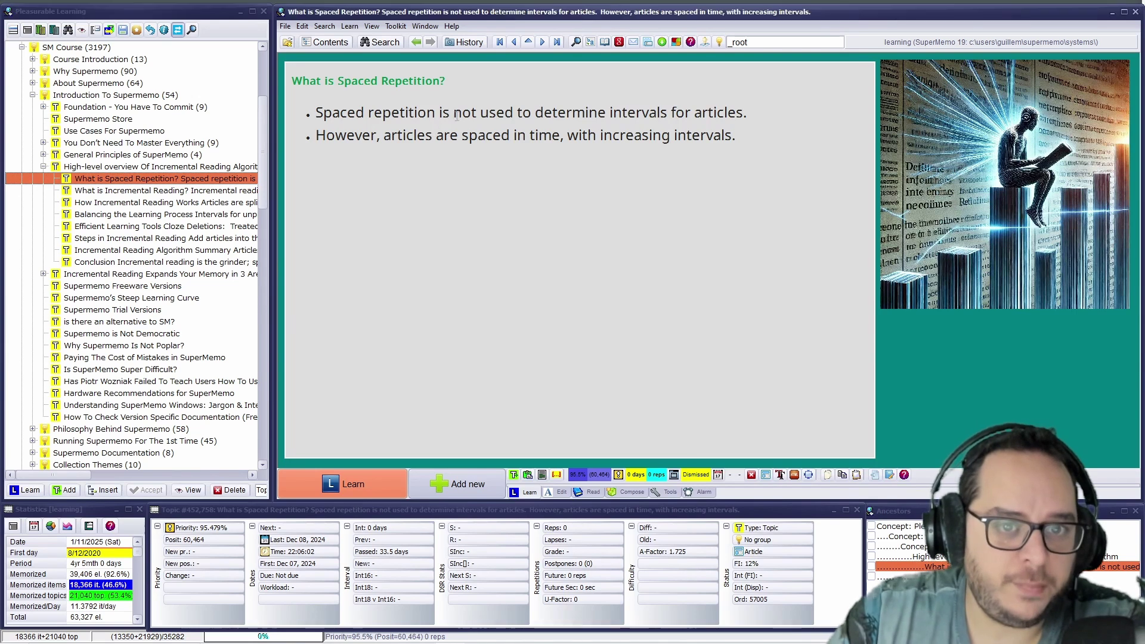
pyautogui.moveTo(452, 115); pyautogui.dragTo(731, 103)
pyautogui.click(726, 117)
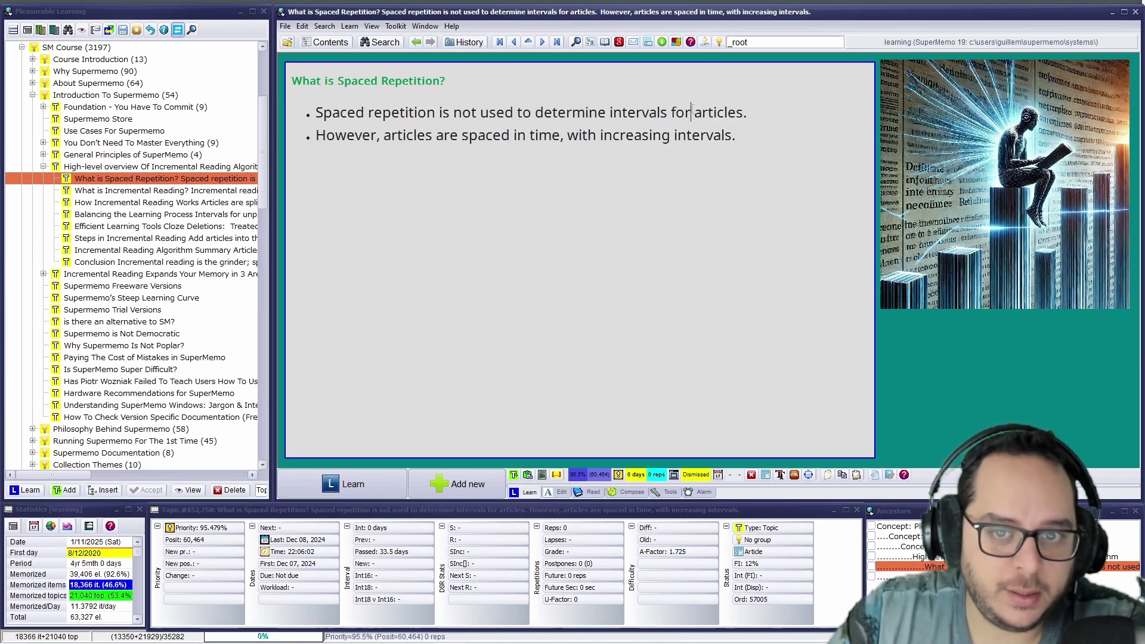
pyautogui.doubleClick(727, 112)
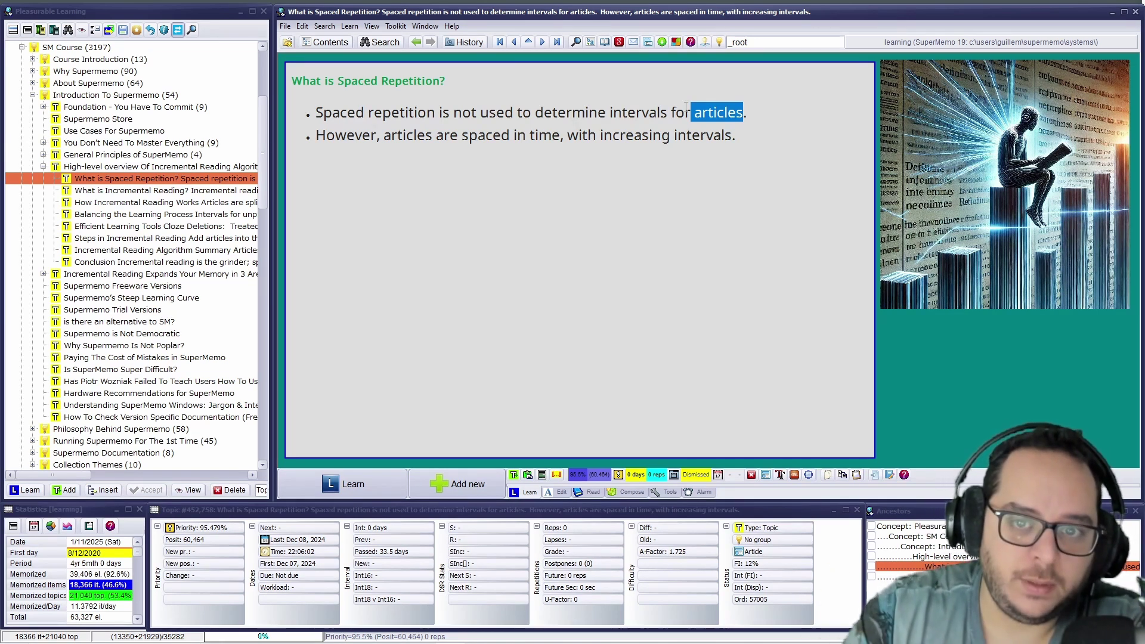
pyautogui.click(755, 111)
pyautogui.moveTo(755, 112); pyautogui.dragTo(327, 114)
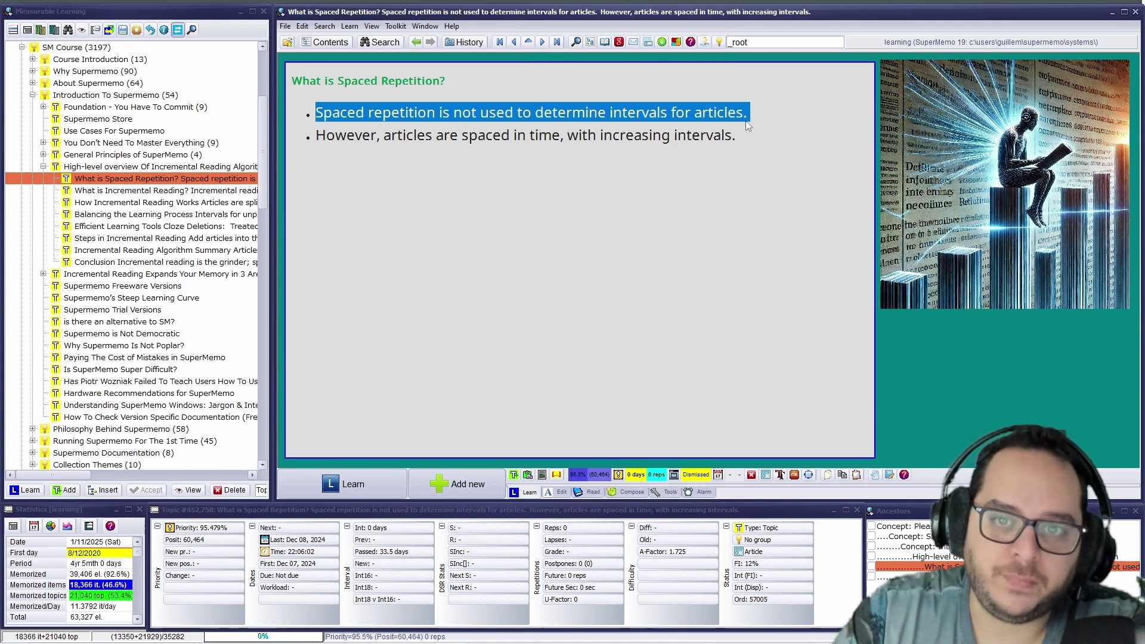
pyautogui.moveTo(749, 113); pyautogui.dragTo(737, 116)
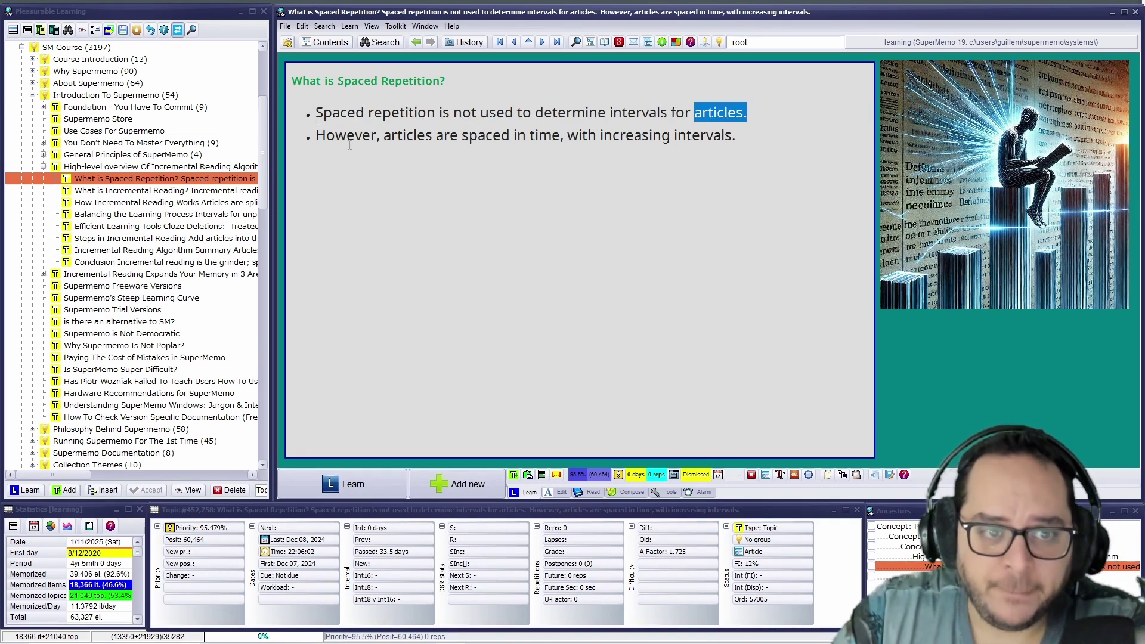
pyautogui.moveTo(380, 135); pyautogui.dragTo(761, 136)
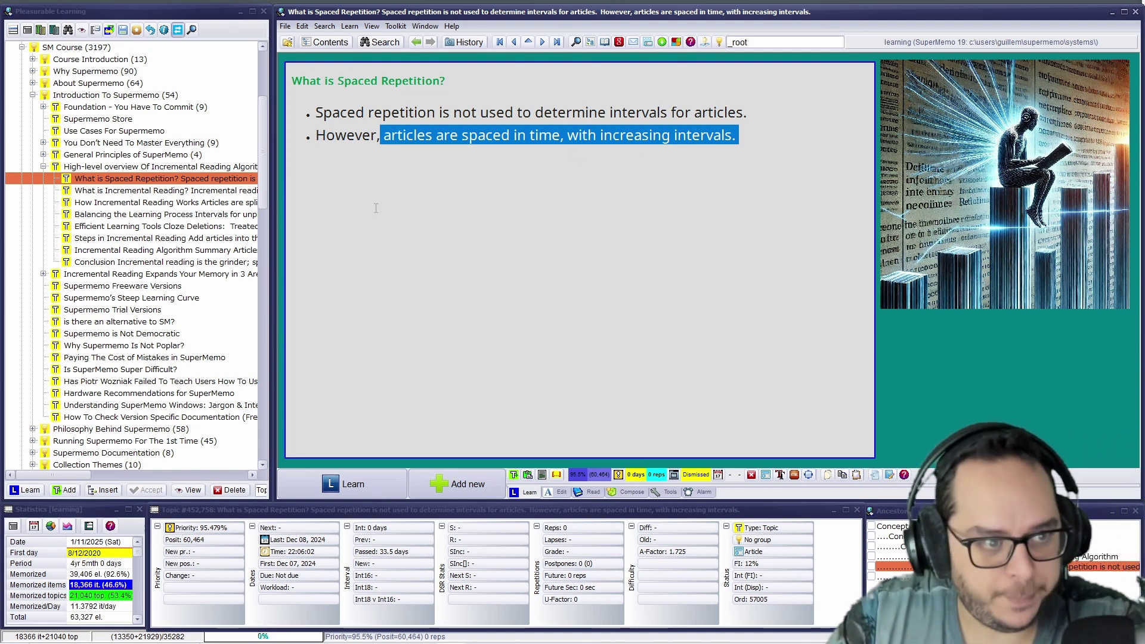
# Open the "What is Incremental Reading?" topic and highlight its definition and the meat grinder analogy lines while reading.
pyautogui.click(197, 191)
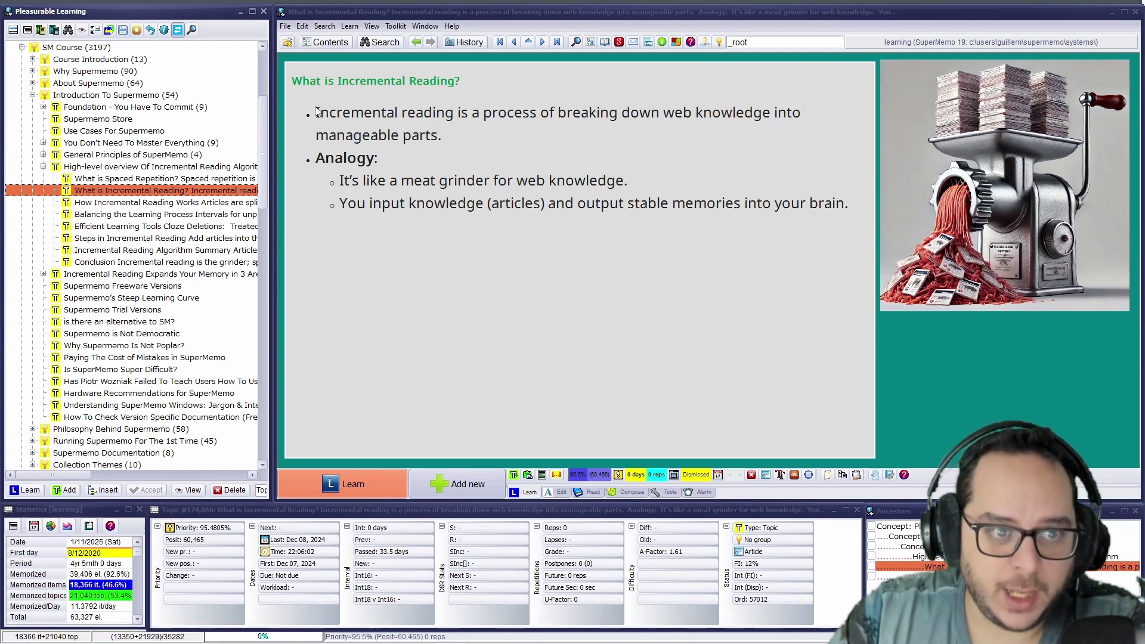
pyautogui.moveTo(316, 112); pyautogui.dragTo(493, 132)
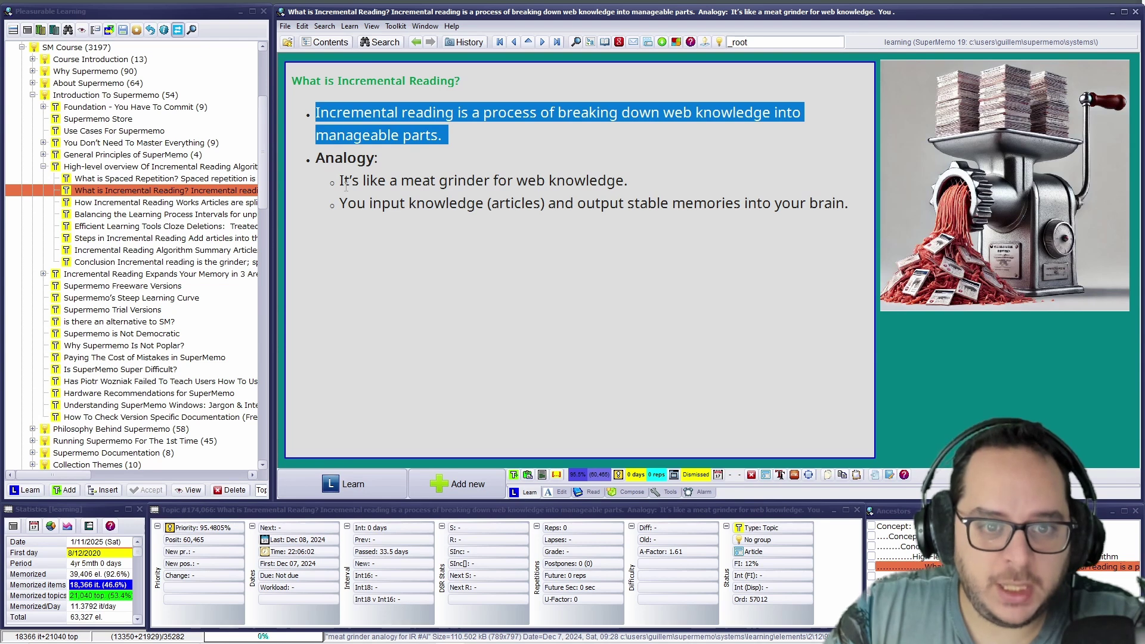
pyautogui.moveTo(340, 180); pyautogui.dragTo(642, 188)
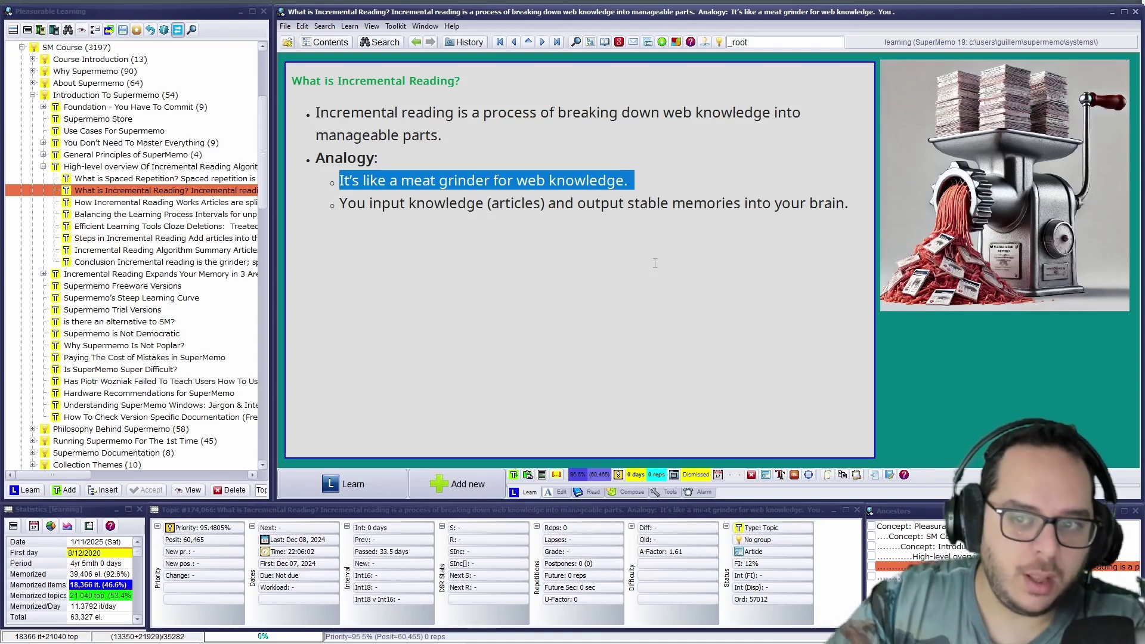
pyautogui.moveTo(340, 204); pyautogui.dragTo(498, 205)
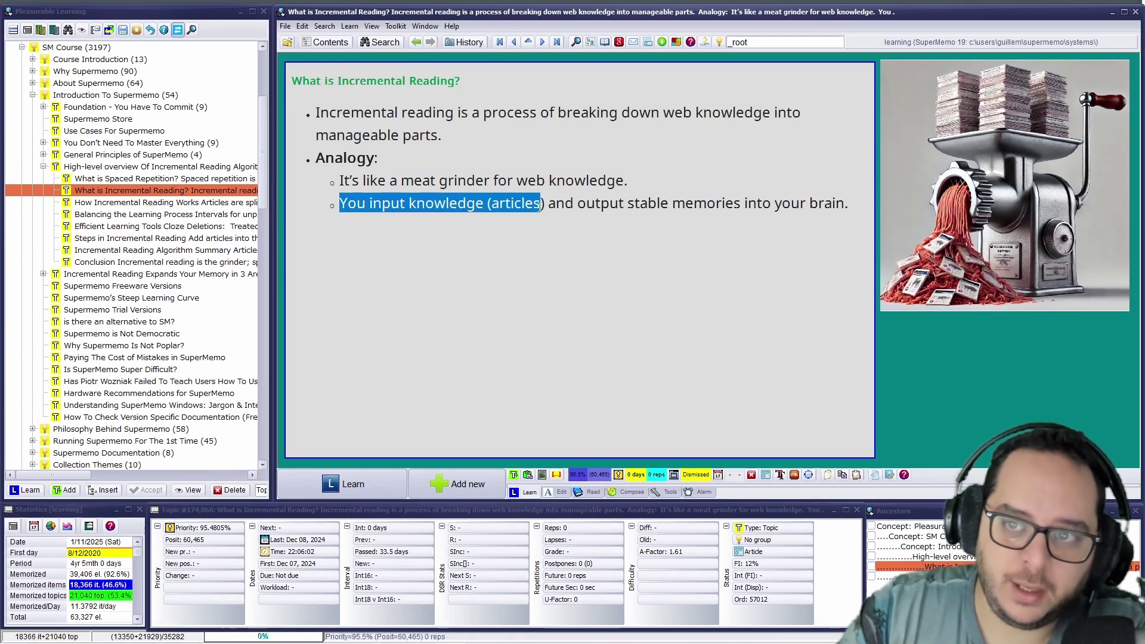
pyautogui.moveTo(542, 205); pyautogui.dragTo(843, 206)
# Open the "How Incremental Reading Works" topic and highlight its three points on splitting articles, portion priority and competition between portions.
pyautogui.click(219, 204)
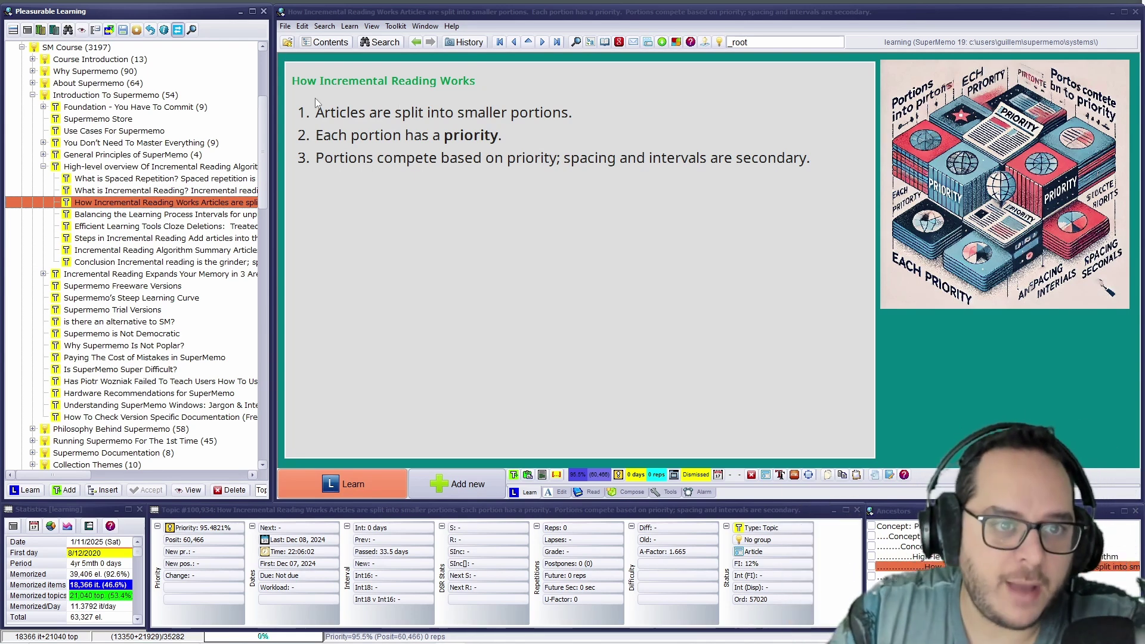
pyautogui.moveTo(316, 113); pyautogui.dragTo(570, 113)
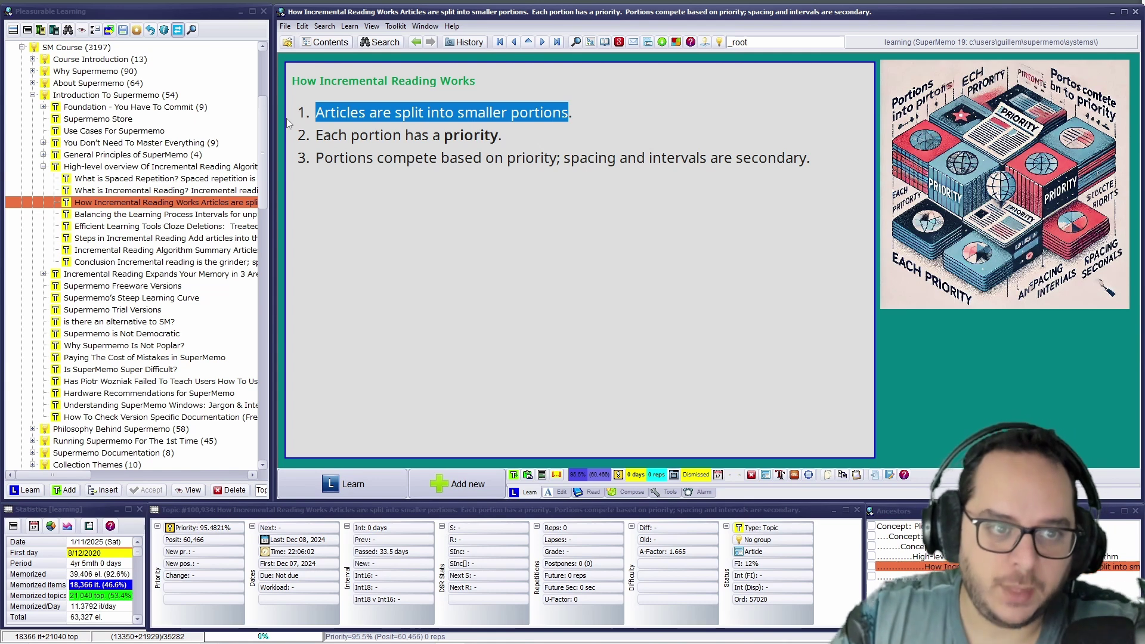
pyautogui.moveTo(316, 134); pyautogui.dragTo(498, 136)
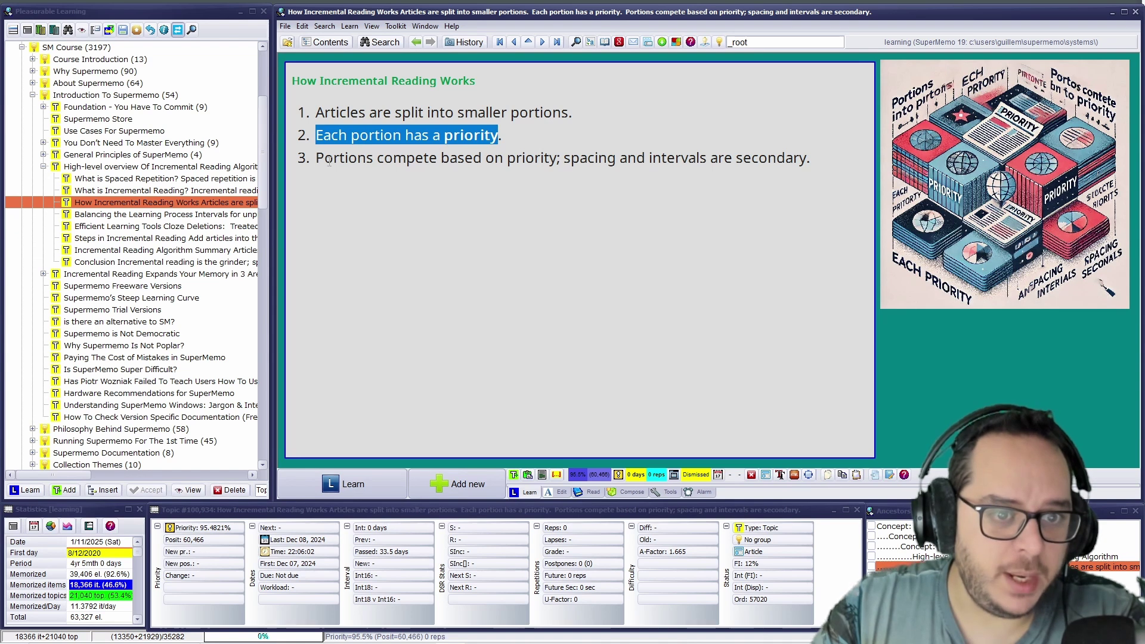
pyautogui.moveTo(330, 162); pyautogui.dragTo(807, 160)
pyautogui.click(568, 160)
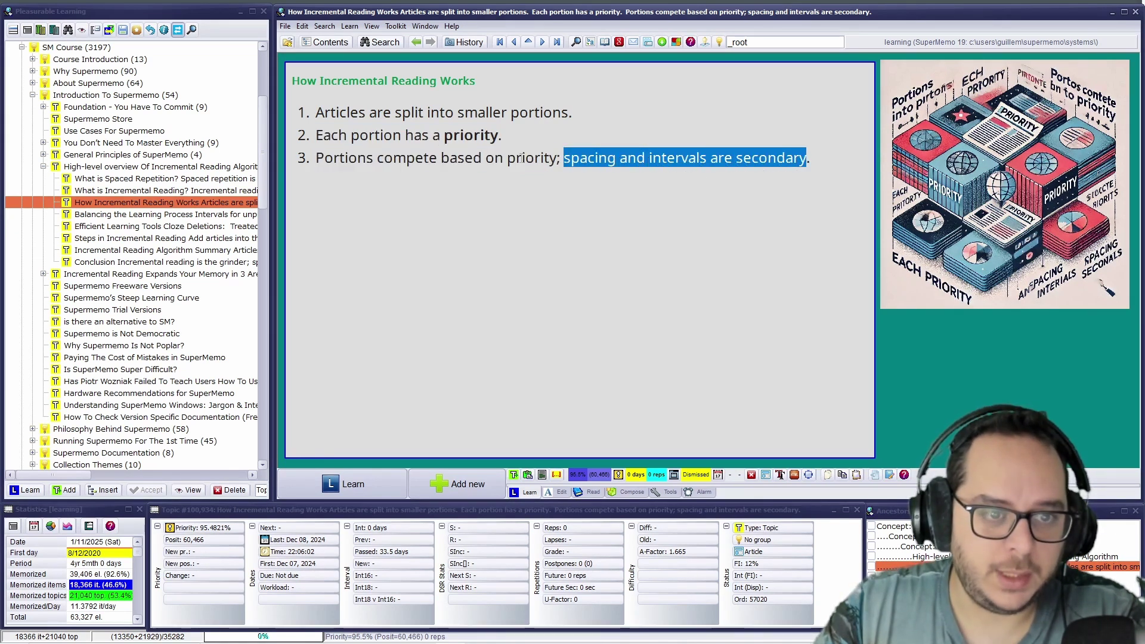
pyautogui.moveTo(317, 160); pyautogui.dragTo(556, 160)
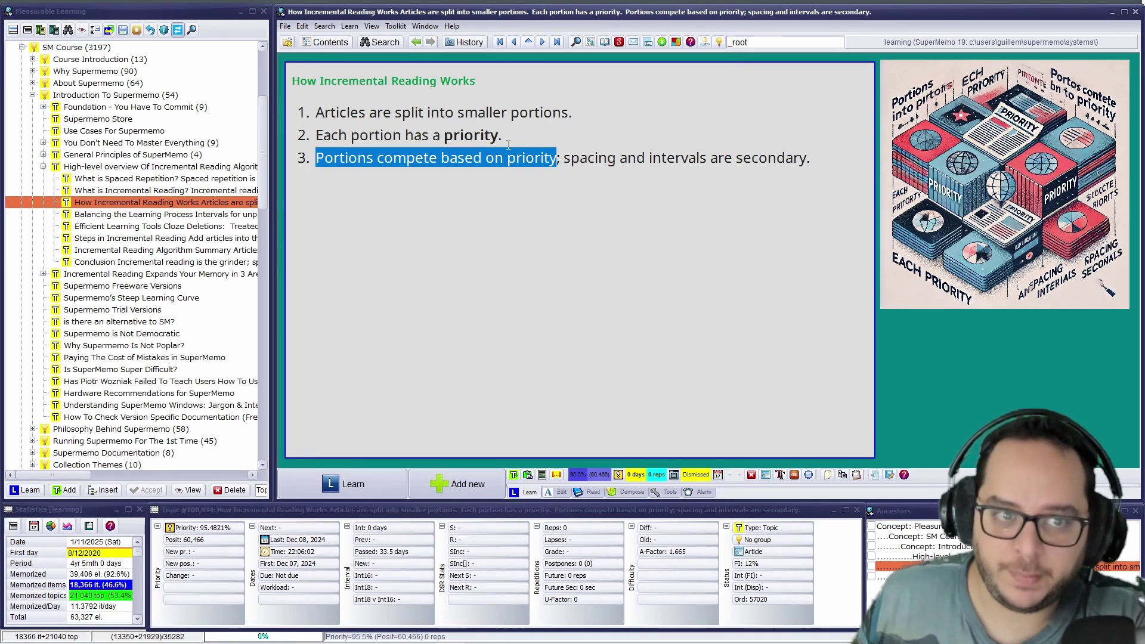
pyautogui.click(439, 158)
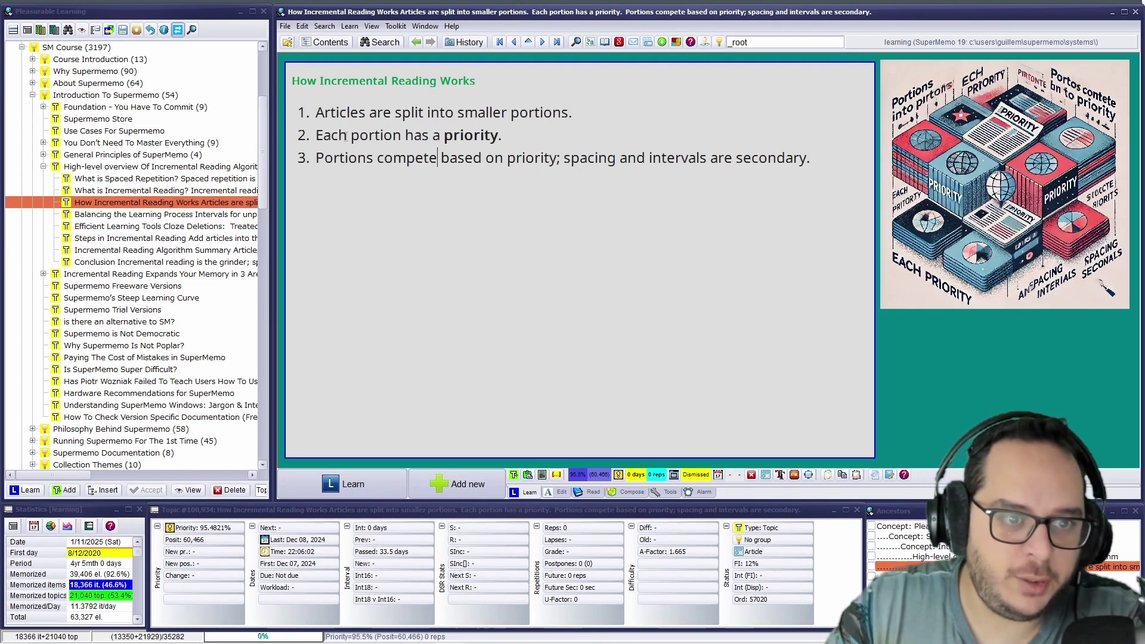
pyautogui.moveTo(621, 158); pyautogui.dragTo(786, 166)
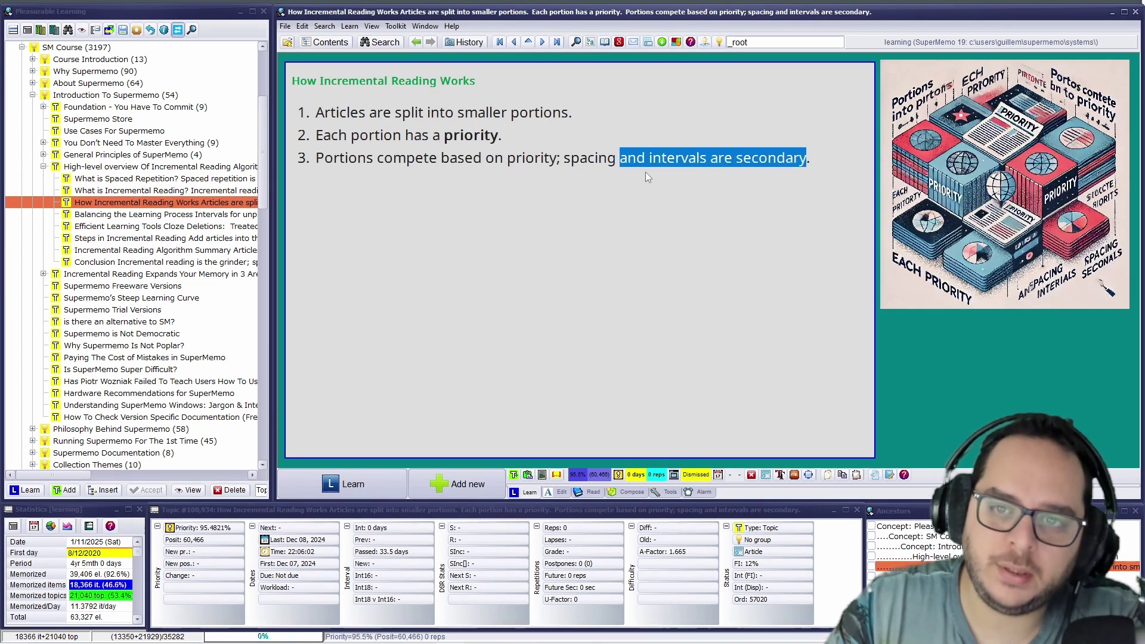
# Open the "Balancing the Learning Process" topic and read through the interval, daily queue and reshuffling points, highlighting the goal sentence.
pyautogui.click(93, 217)
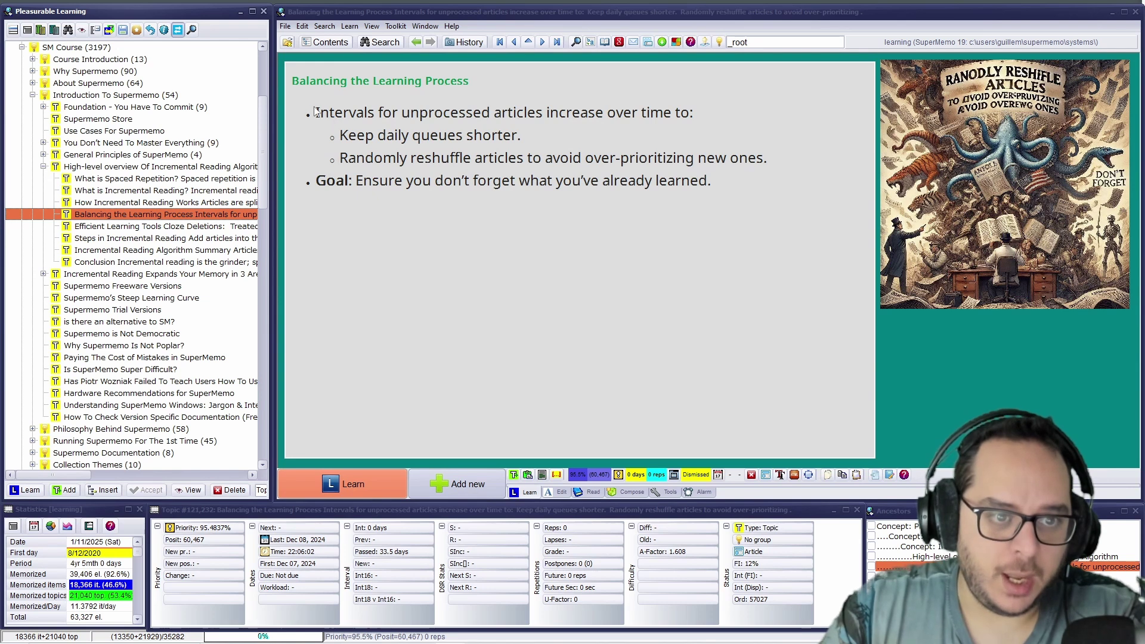
pyautogui.moveTo(316, 112); pyautogui.dragTo(511, 126)
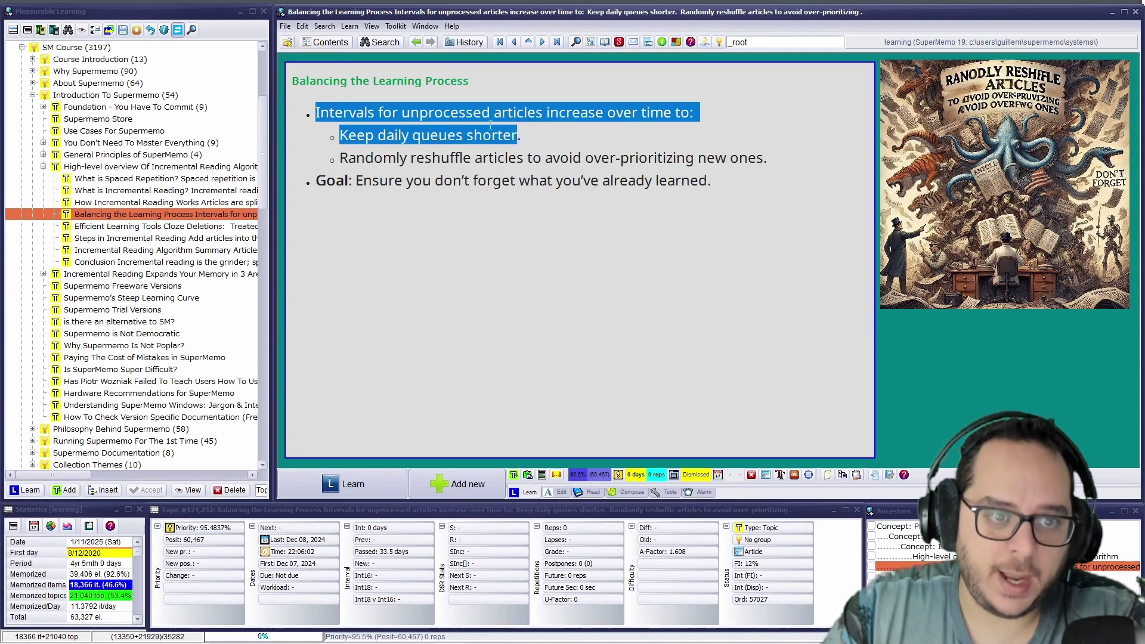
pyautogui.moveTo(491, 124); pyautogui.dragTo(752, 160)
pyautogui.click(750, 159)
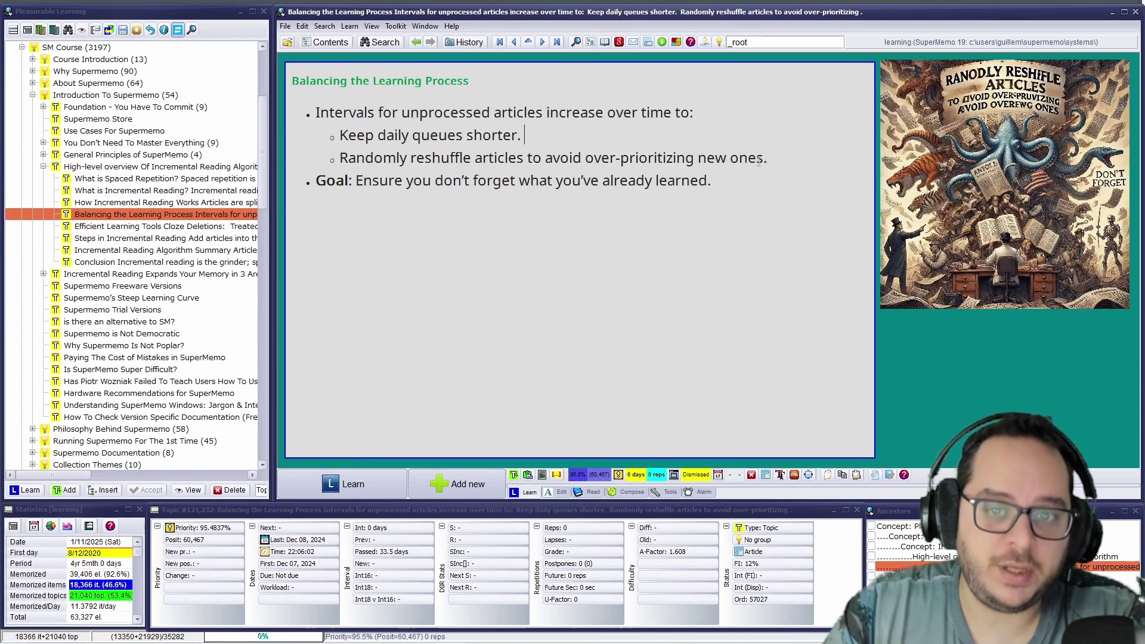
pyautogui.moveTo(759, 160); pyautogui.dragTo(621, 160)
pyautogui.click(652, 137)
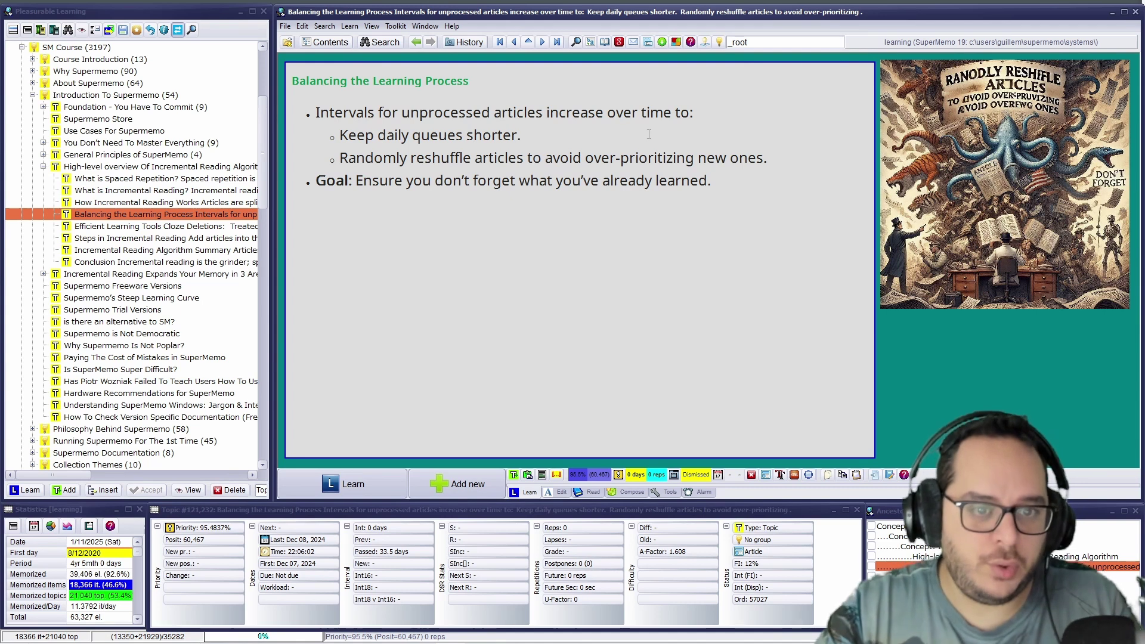
pyautogui.moveTo(711, 181); pyautogui.dragTo(355, 188)
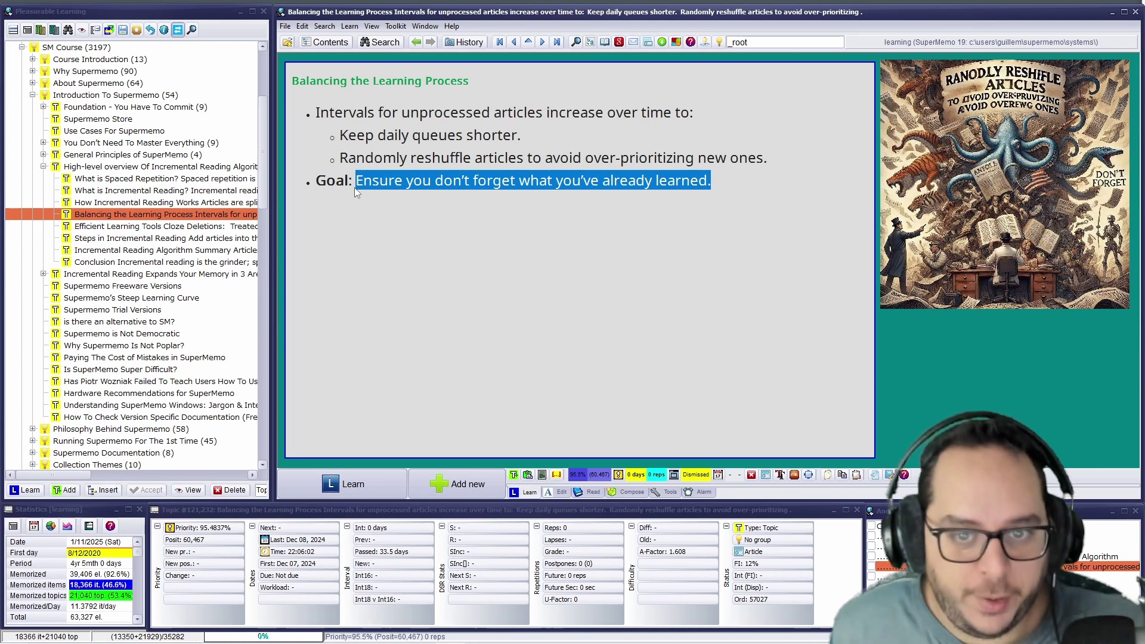
# Open the "Efficient Learning Tools" topic and highlight each line under Cloze Deletions and Automation while reading.
pyautogui.hotkey('ctrl', 'l')
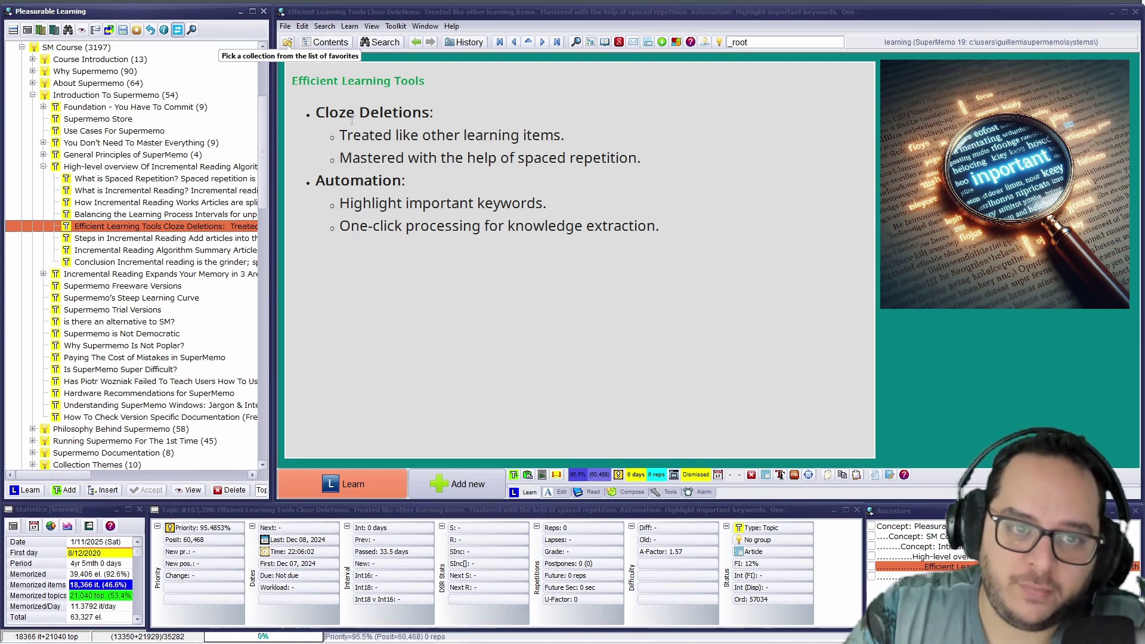
pyautogui.click(342, 137)
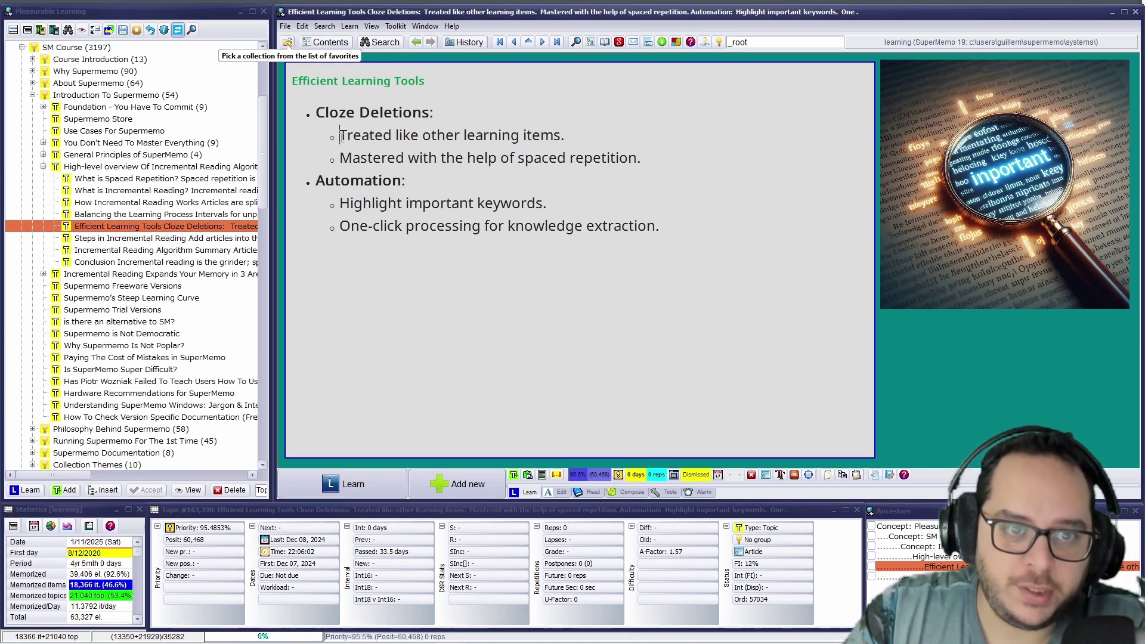
pyautogui.moveTo(342, 137); pyautogui.dragTo(544, 140)
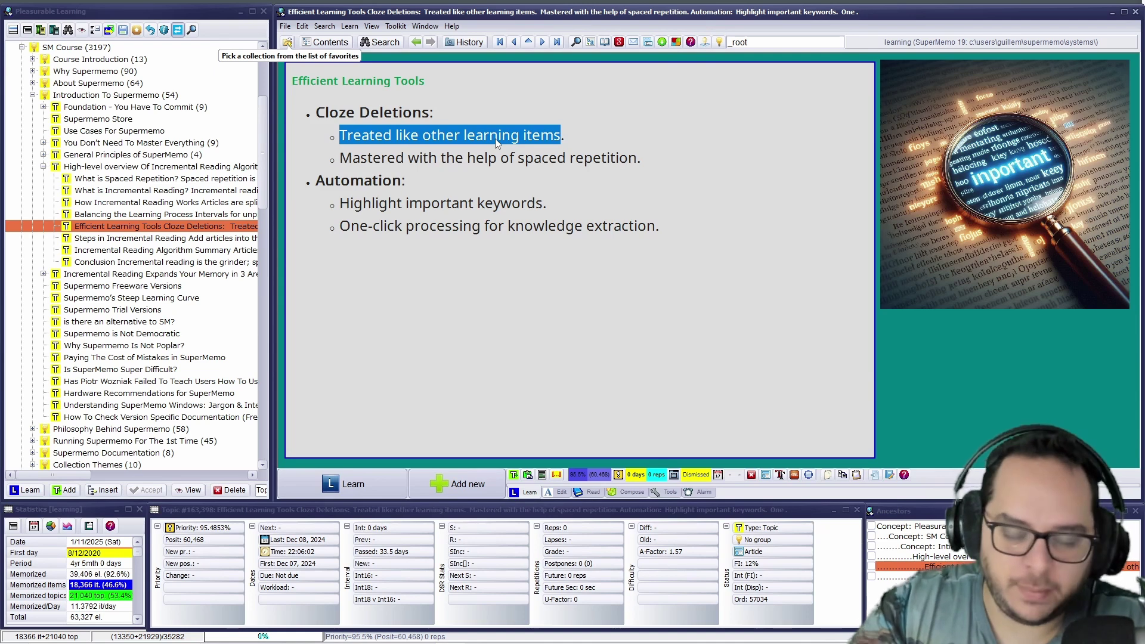
pyautogui.click(342, 159)
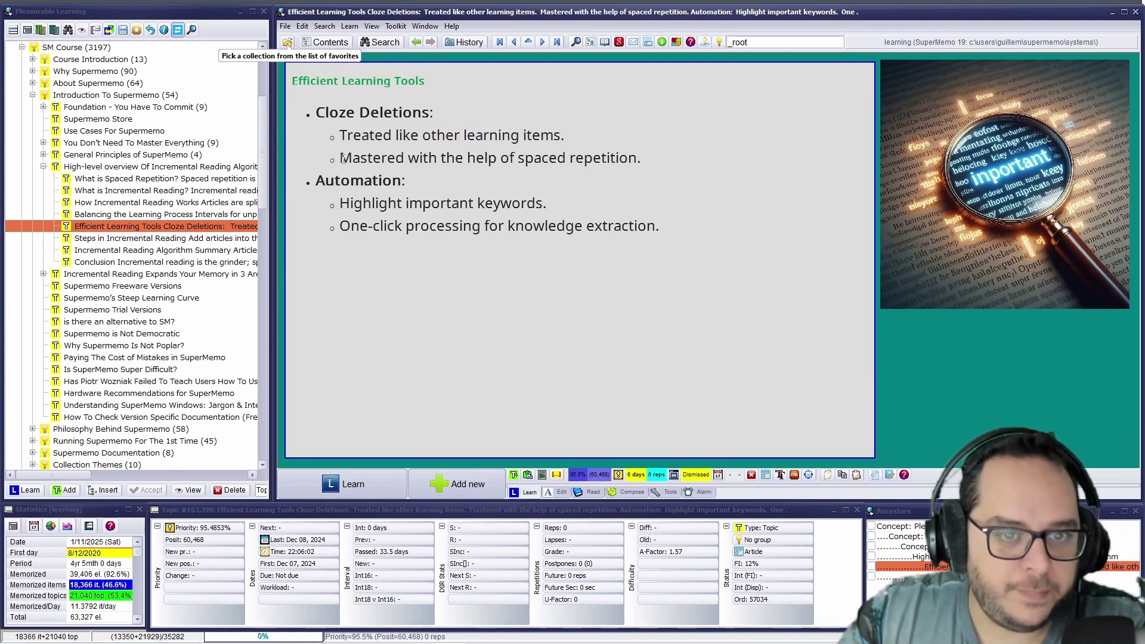
pyautogui.moveTo(342, 158); pyautogui.dragTo(648, 164)
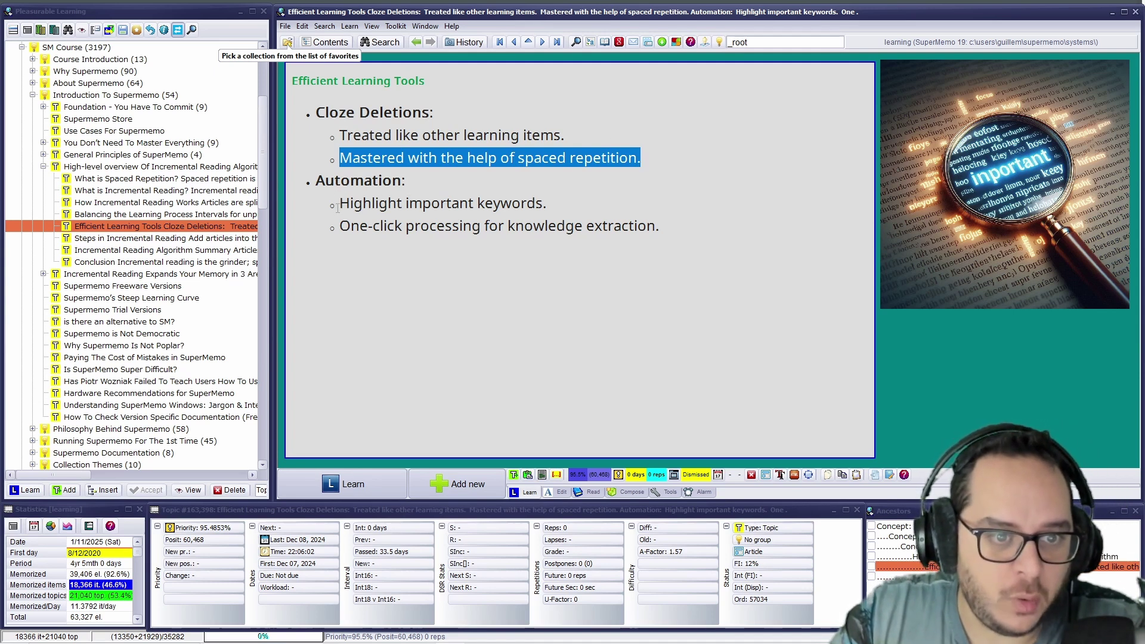
pyautogui.moveTo(337, 207); pyautogui.dragTo(540, 201)
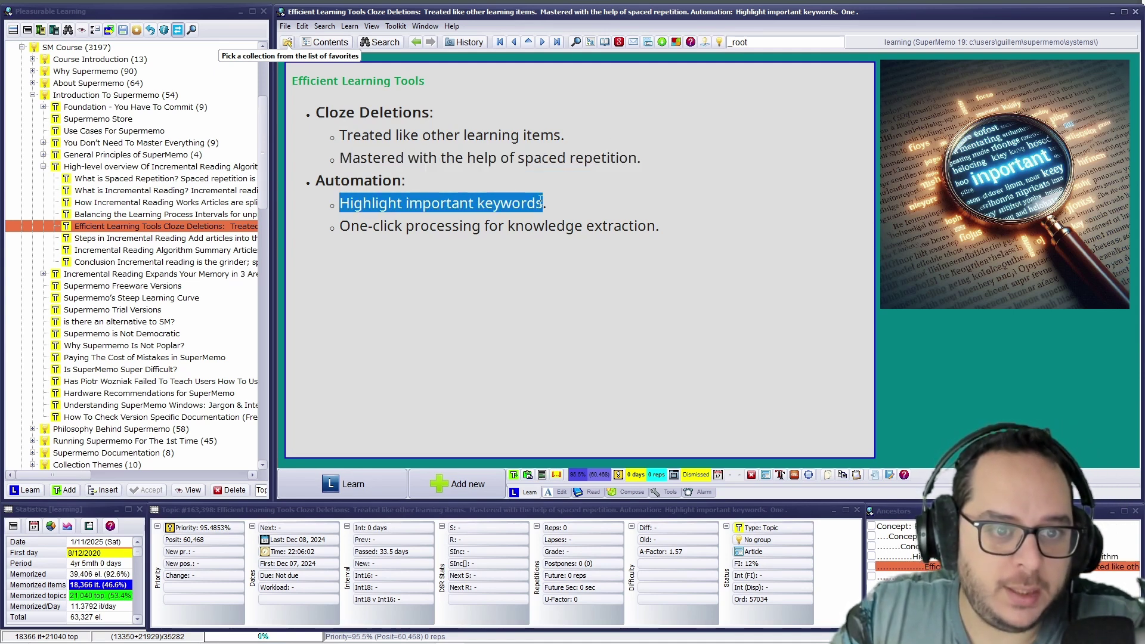
pyautogui.moveTo(340, 226); pyautogui.dragTo(681, 226)
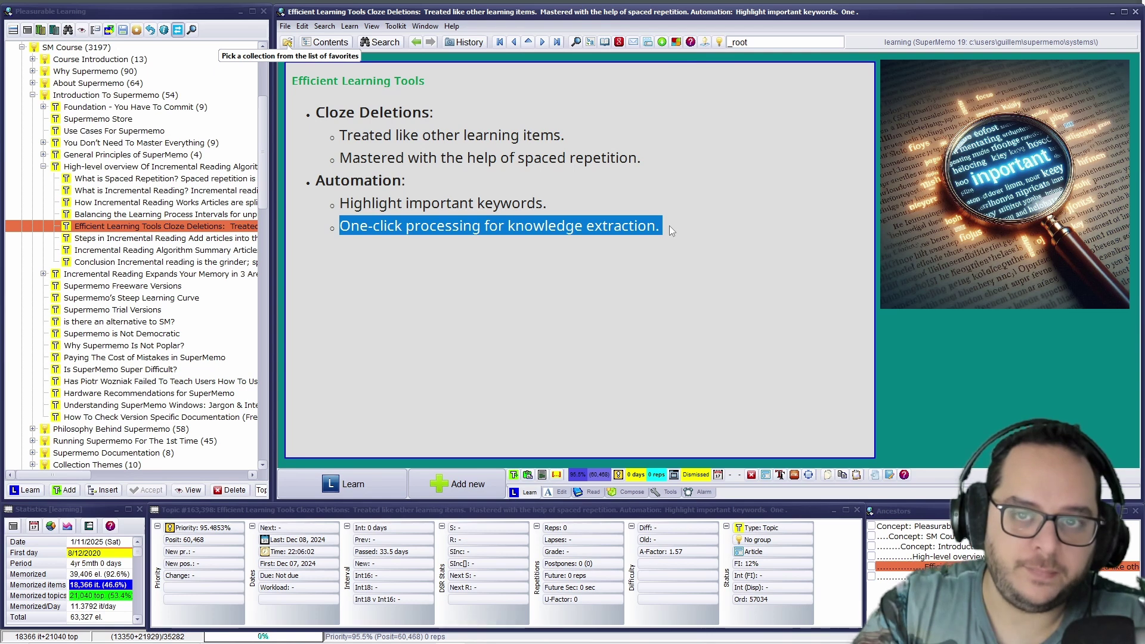
# Open the "Steps in Incremental Reading" topic and highlight the steps on marking important articles and indicating the knowledge to remember.
pyautogui.click(153, 239)
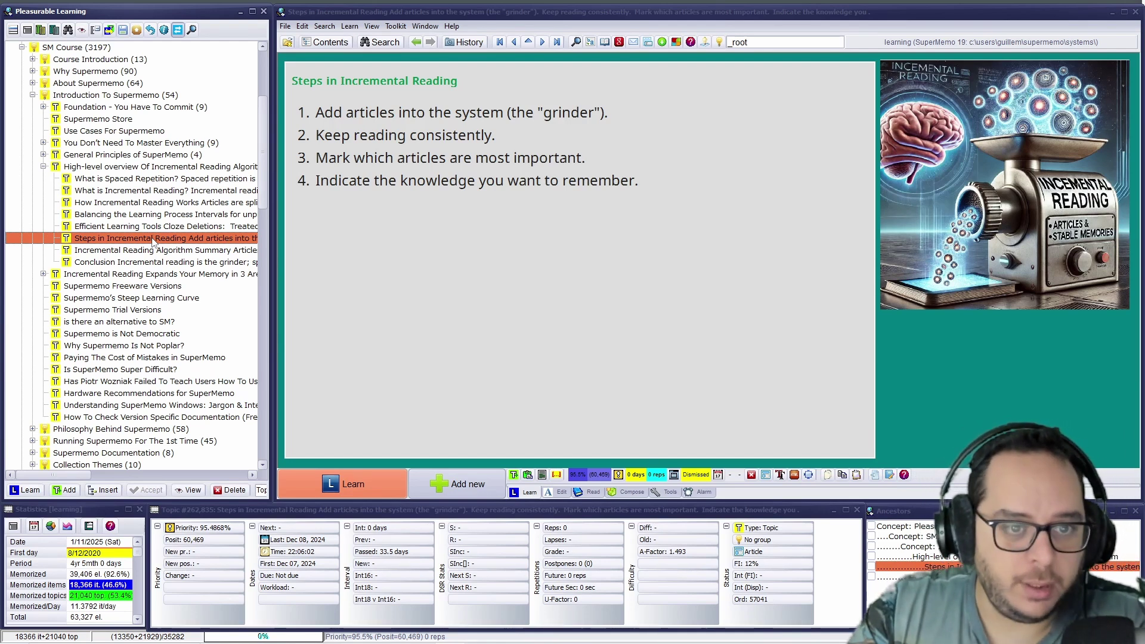
pyautogui.click(322, 158)
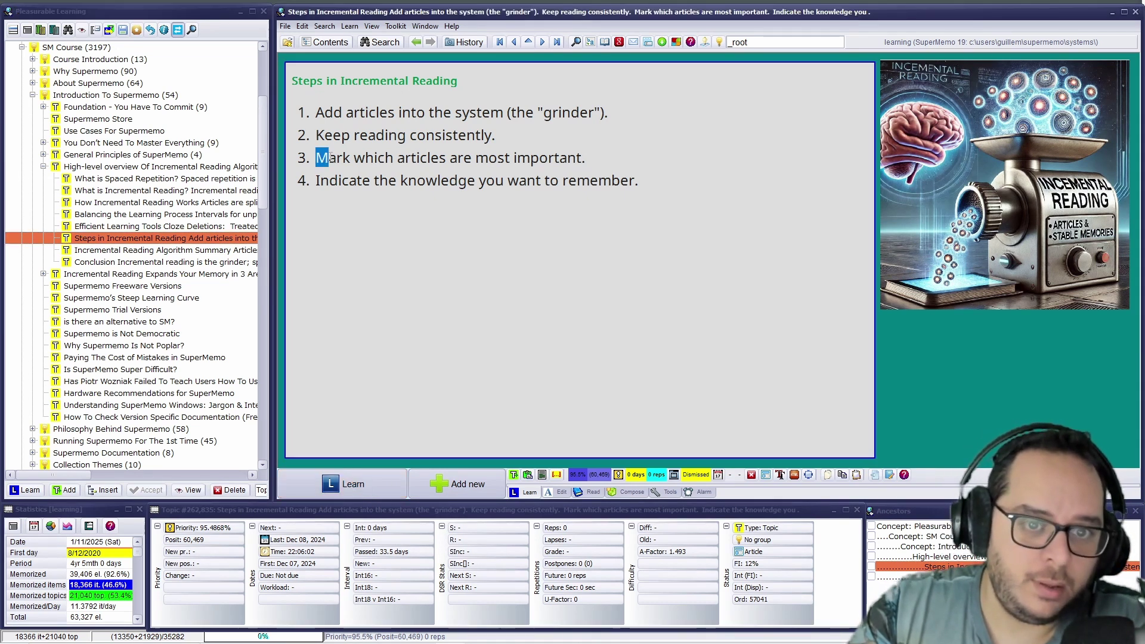
pyautogui.moveTo(328, 158); pyautogui.dragTo(590, 159)
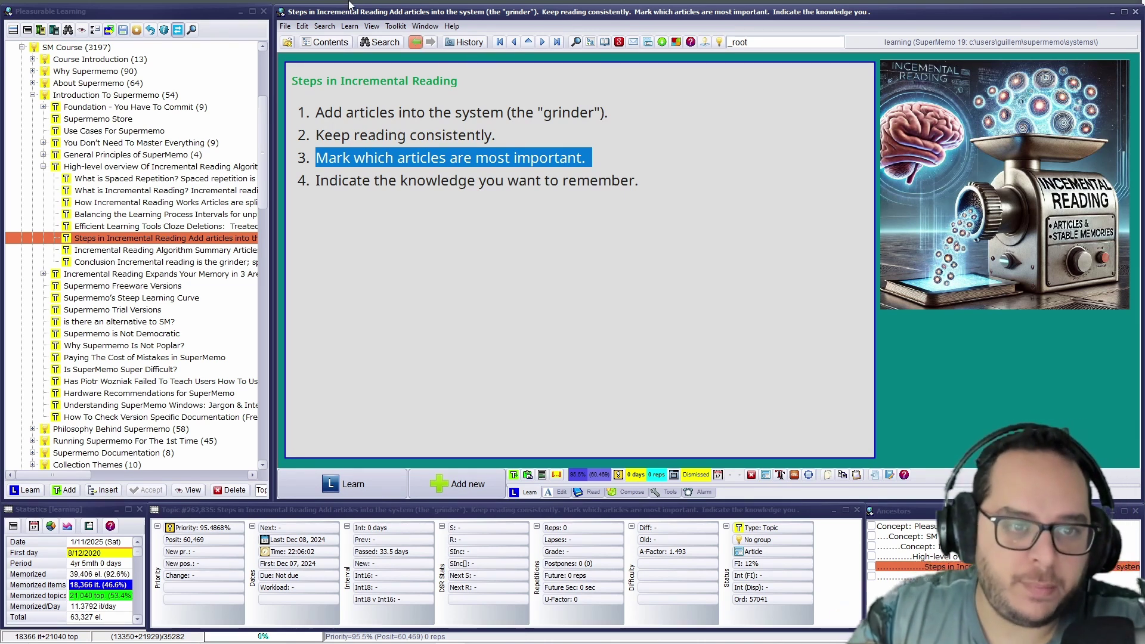
pyautogui.moveTo(316, 180); pyautogui.dragTo(608, 185)
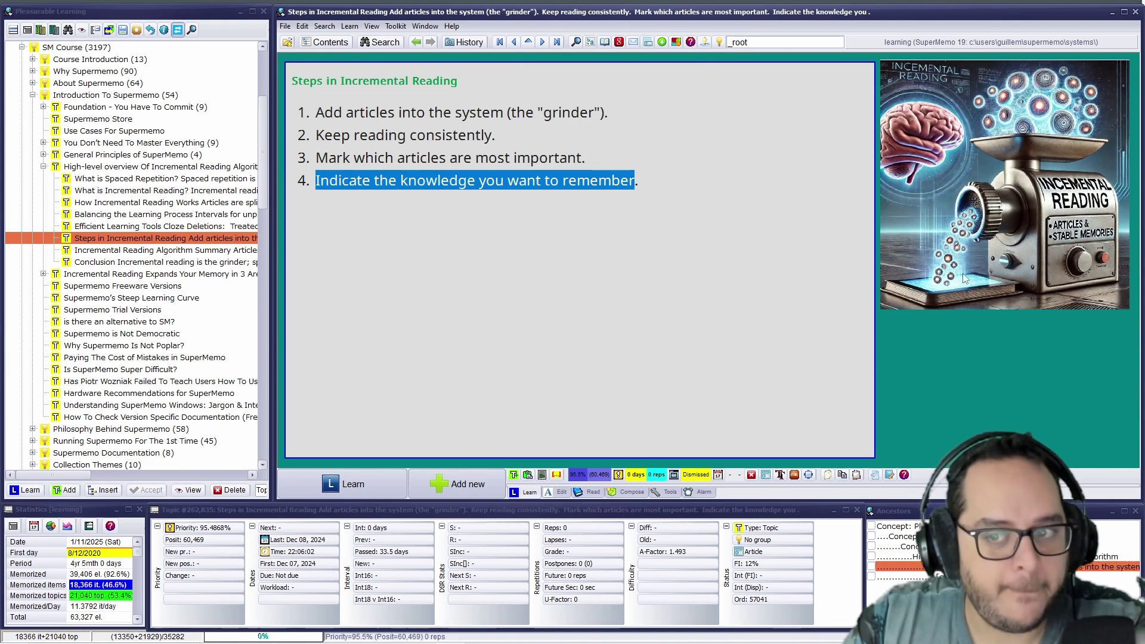
# Open the "Incremental Reading Algorithm Summary" topic and highlight its points on article priority, spaced repetition with cloze deletions, and learning remaining details.
pyautogui.click(203, 249)
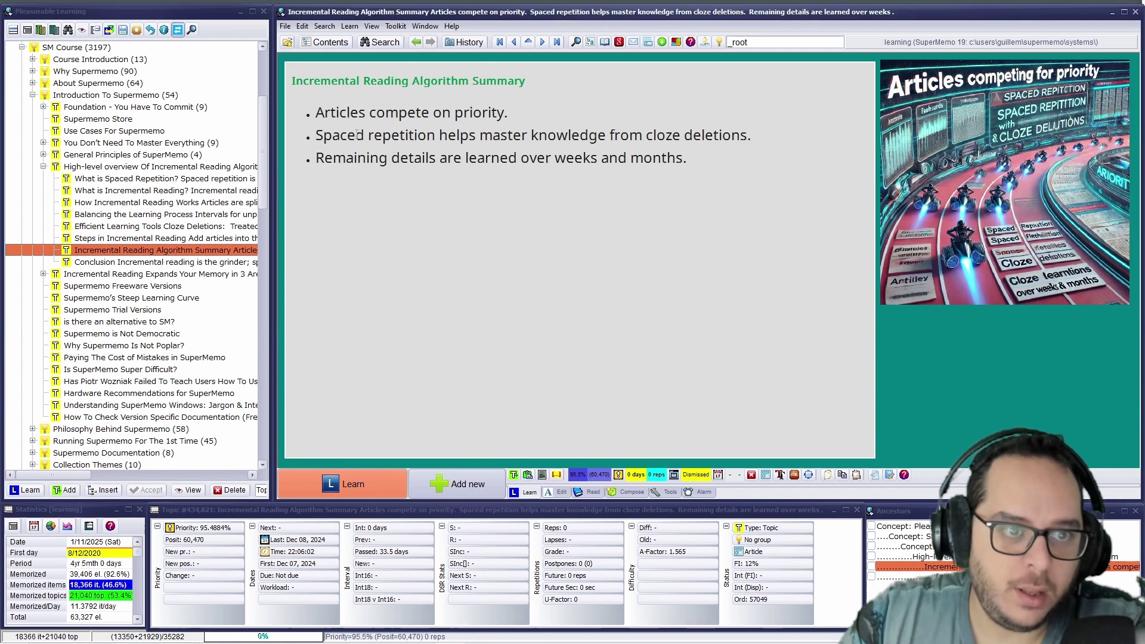
pyautogui.moveTo(316, 113); pyautogui.dragTo(540, 117)
pyautogui.moveTo(315, 135); pyautogui.dragTo(753, 142)
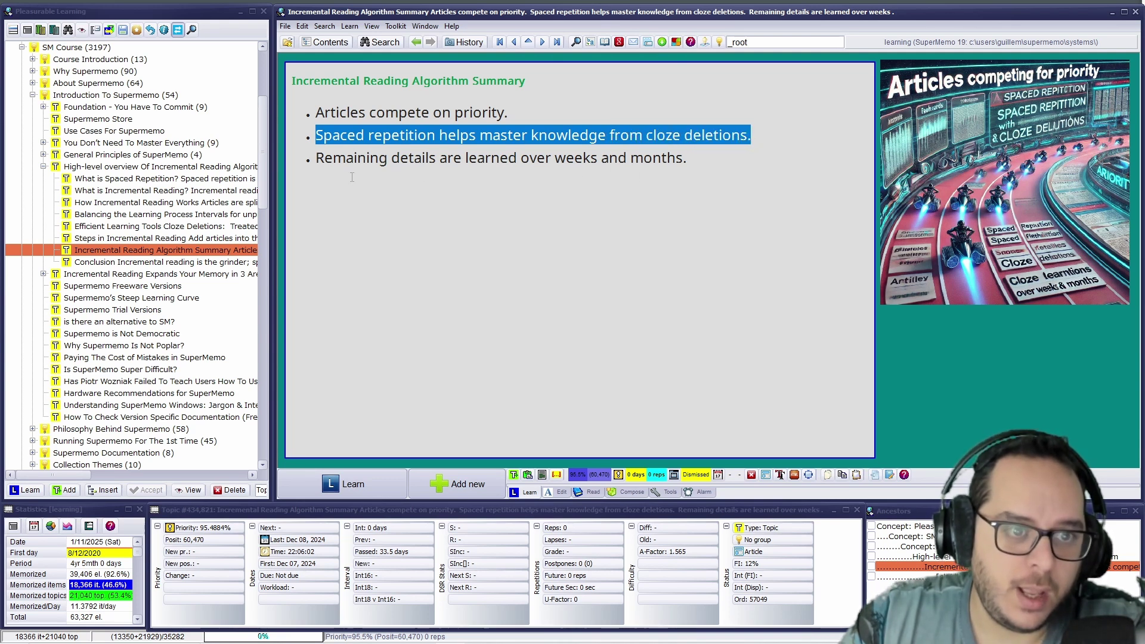
pyautogui.moveTo(316, 159); pyautogui.dragTo(693, 156)
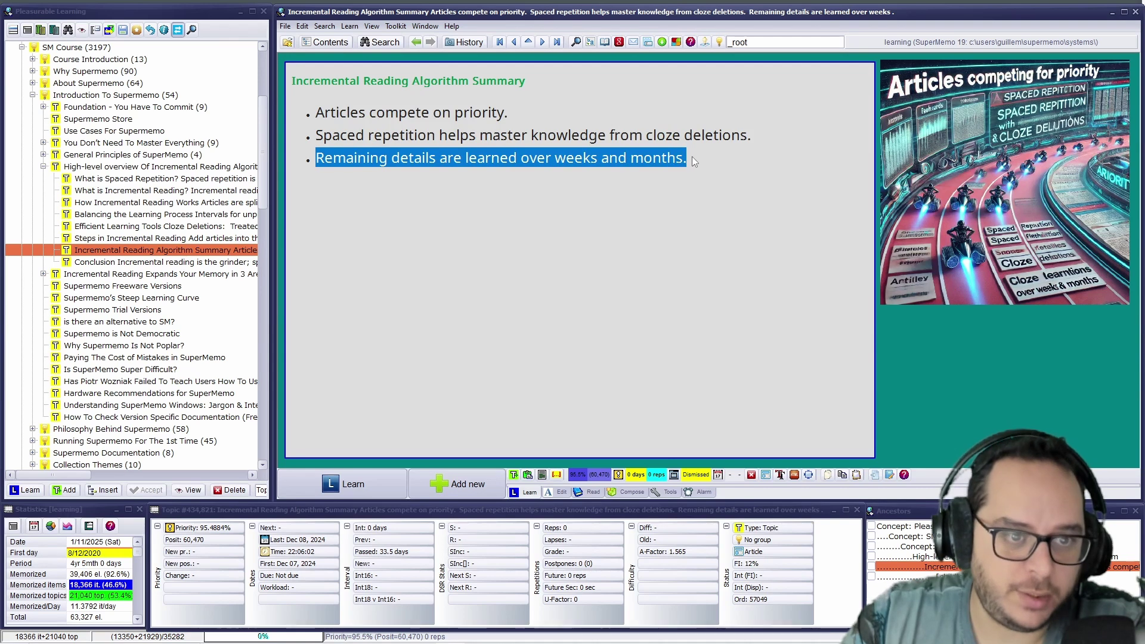
pyautogui.click(692, 157)
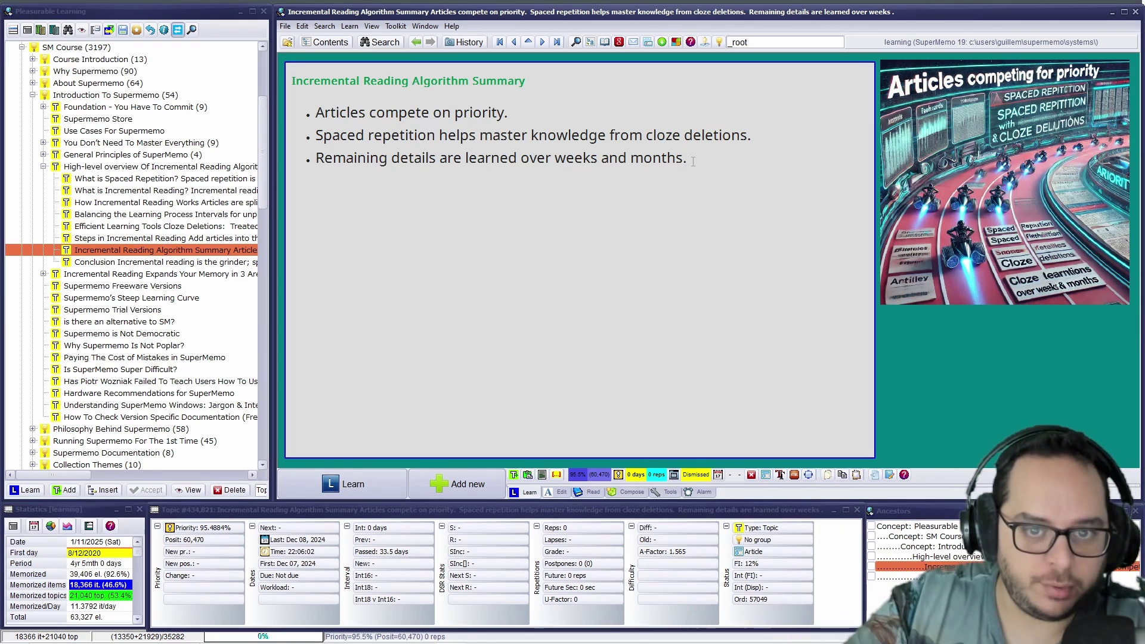
# Open the "Conclusion" topic and highlight the grinder and glue phrases and the sentence on retaining and mastering knowledge.
pyautogui.click(164, 263)
pyautogui.moveTo(320, 114); pyautogui.dragTo(532, 102)
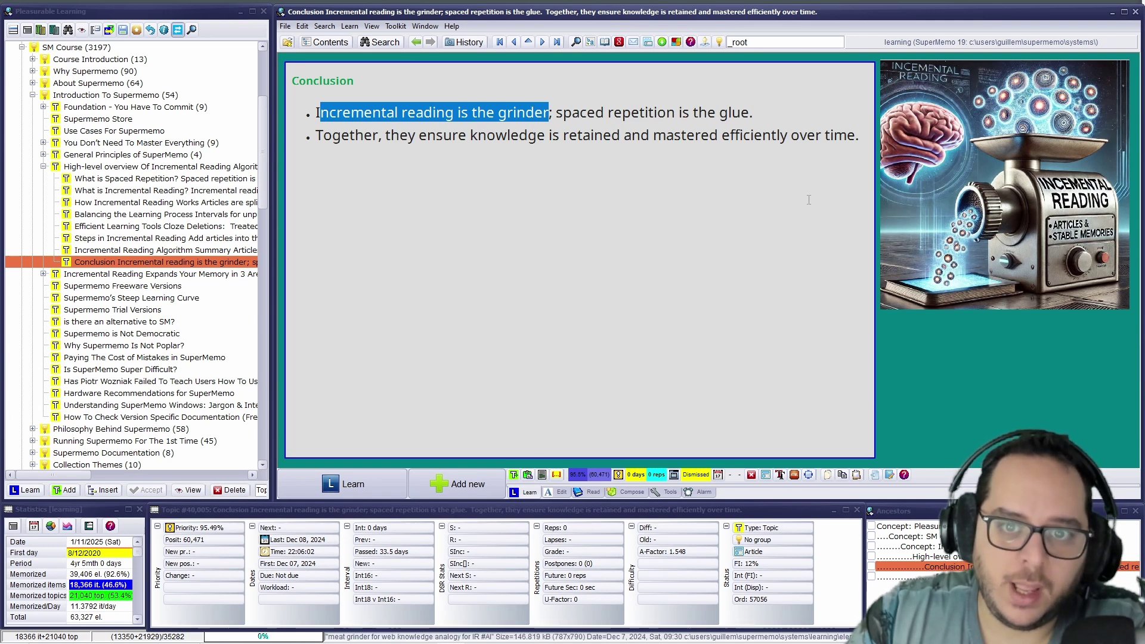
pyautogui.moveTo(556, 113); pyautogui.dragTo(760, 113)
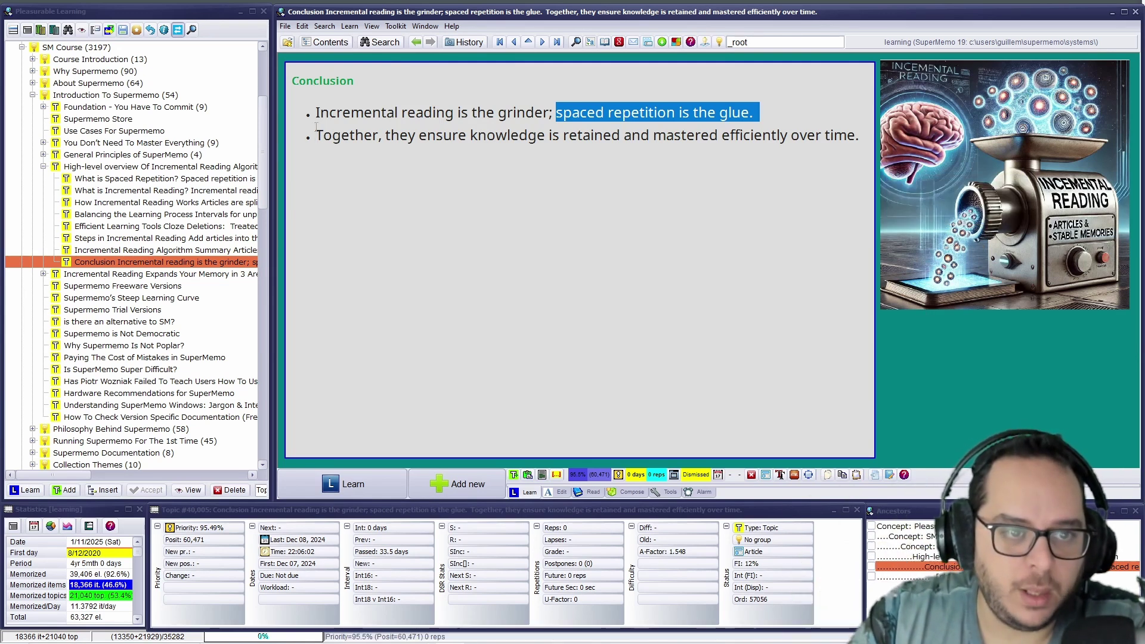
pyautogui.moveTo(316, 126); pyautogui.dragTo(843, 136)
pyautogui.click(731, 182)
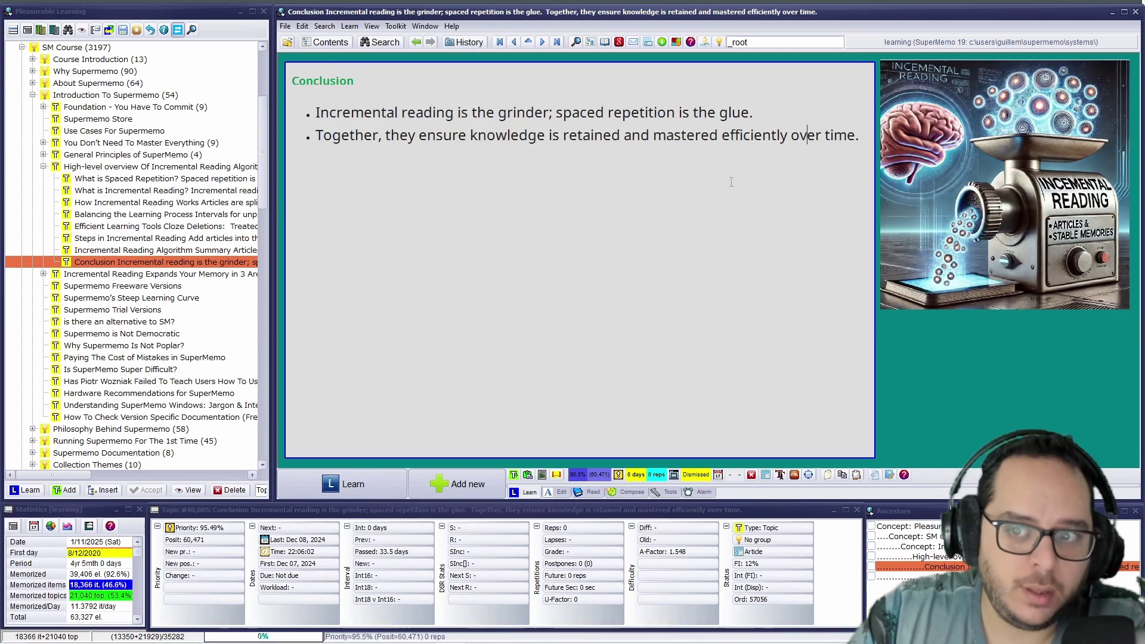
# Return to the parent topic "High-level overview Of Incremental Reading Algorithm" in the course contents.
pyautogui.moveTo(950, 241)
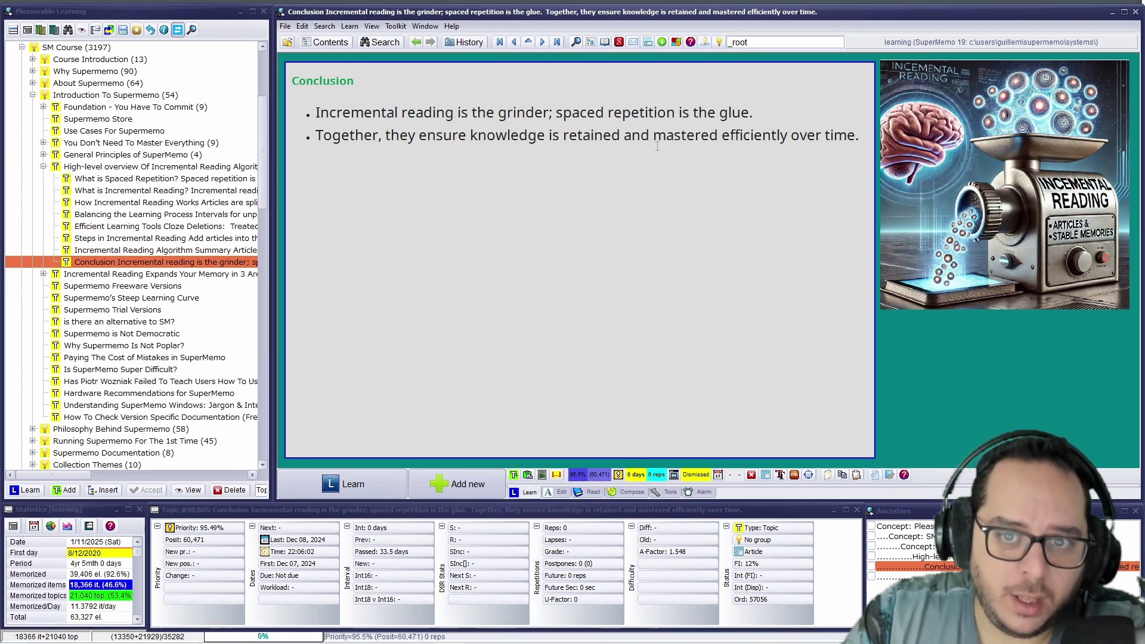
pyautogui.moveTo(1038, 113)
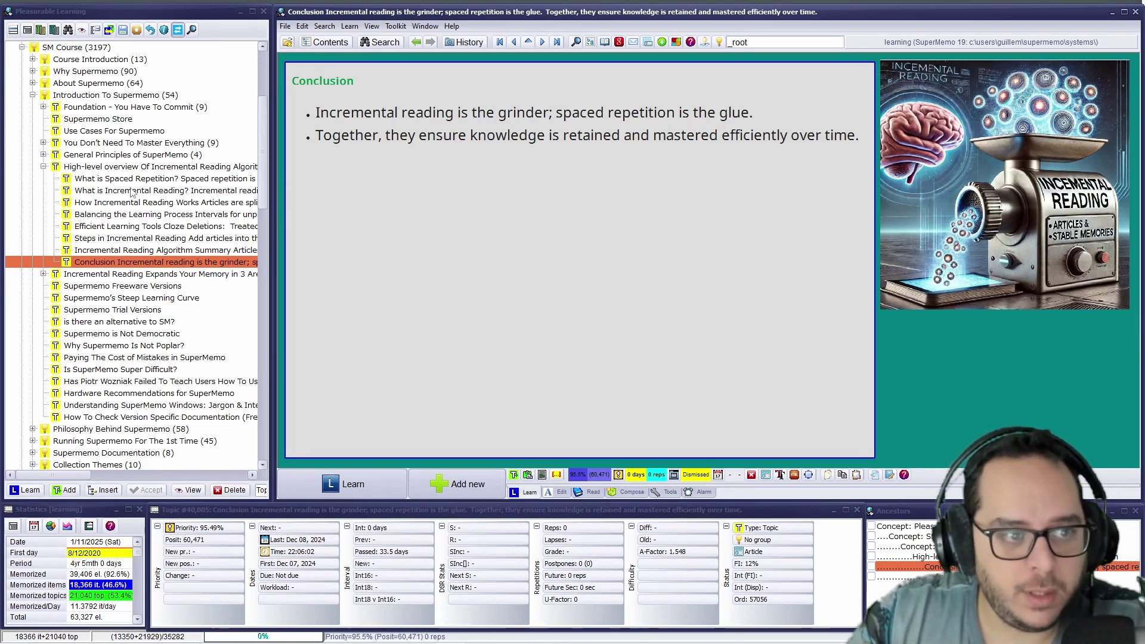
pyautogui.click(120, 168)
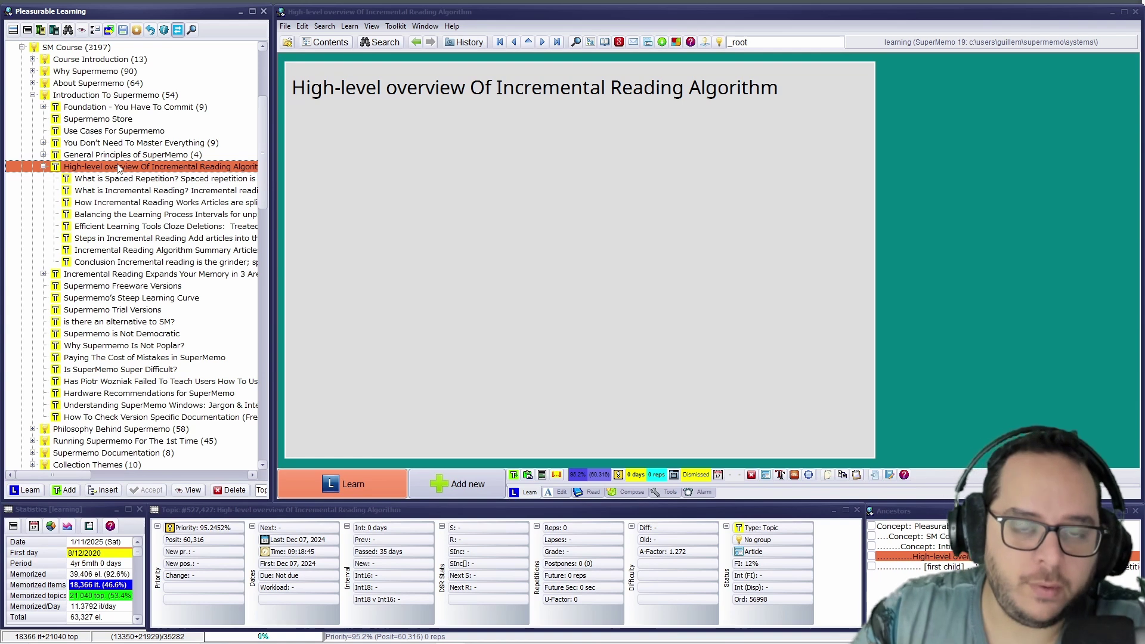